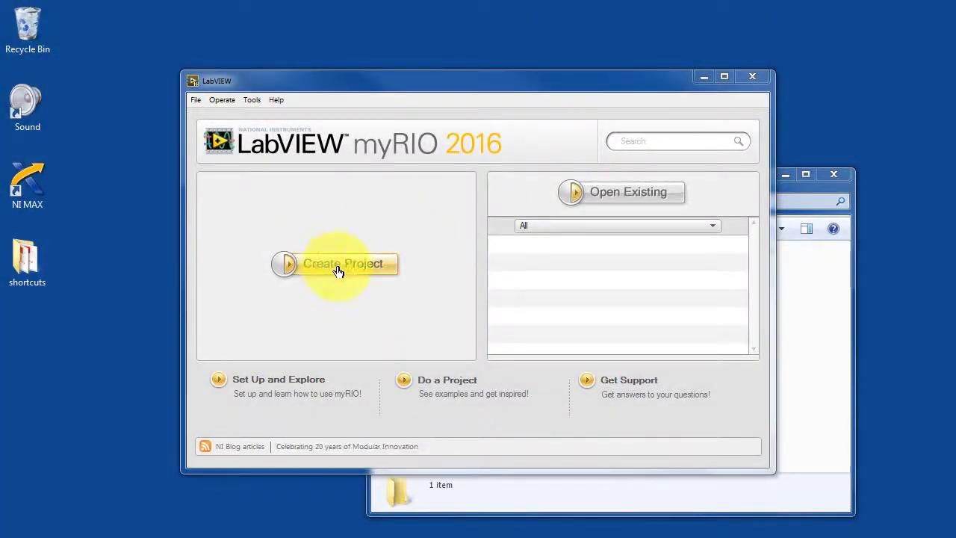
Step: Start a new LabVIEW project with File > Create Project
{"action": "left_click", "coordinate": [195, 100]}
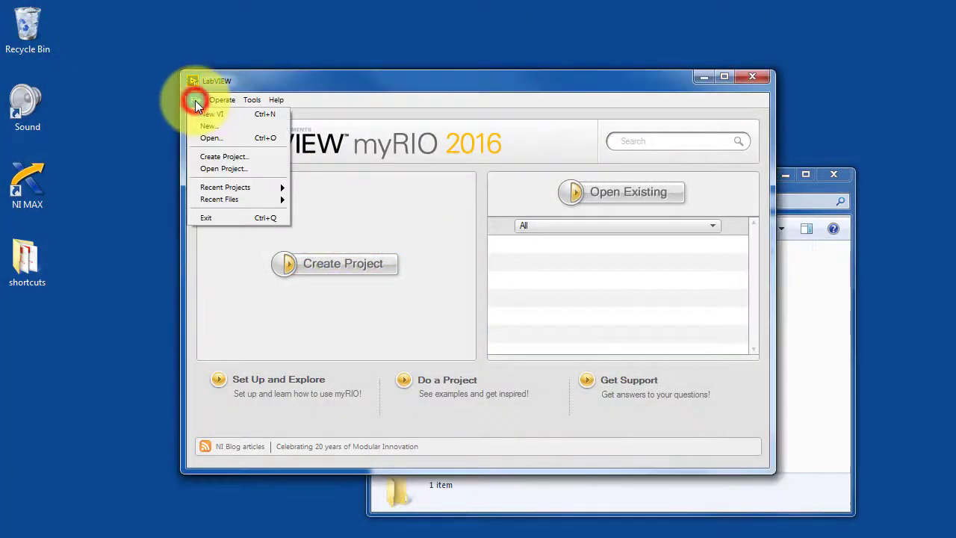
{"action": "left_click", "coordinate": [249, 156]}
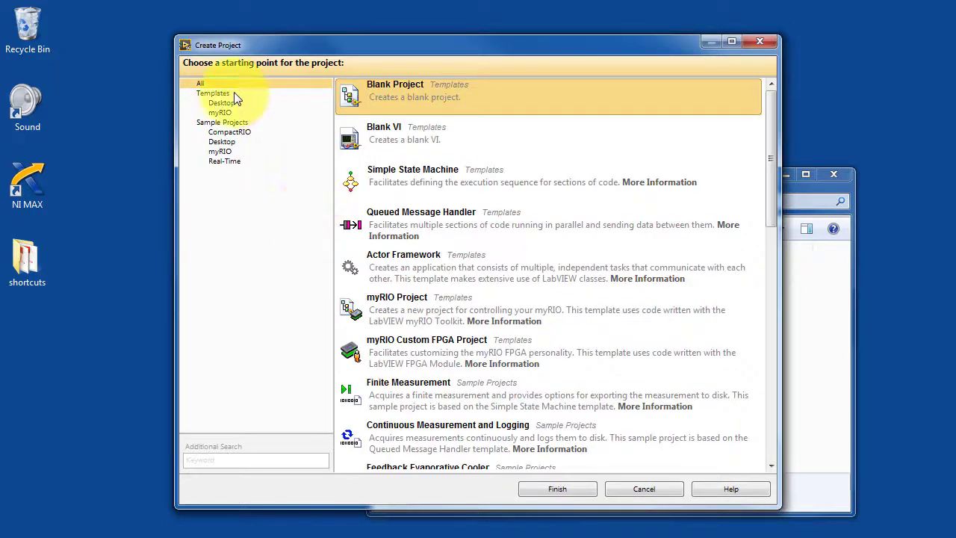
Step: Choose the myRIO Custom FPGA Project template from the myRIO templates and continue
{"action": "left_click", "coordinate": [229, 112]}
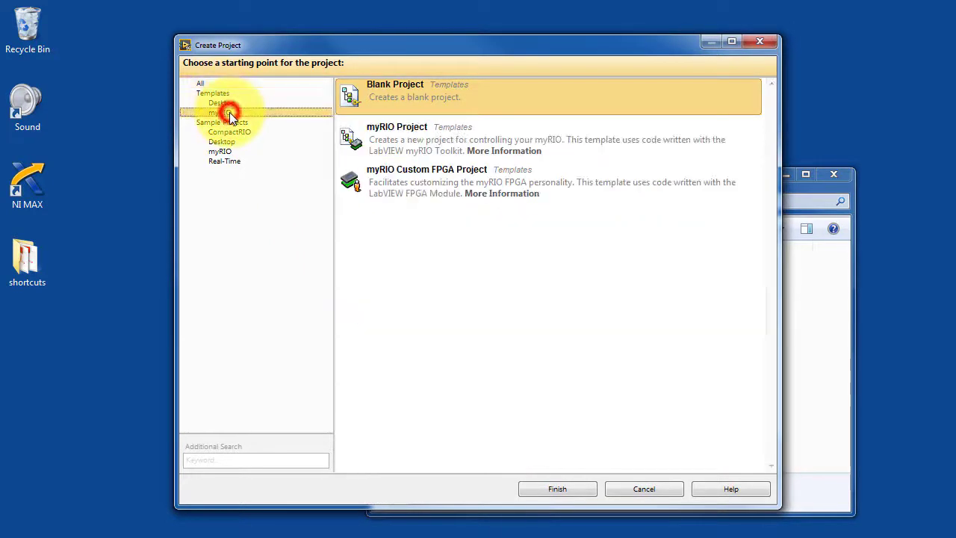
{"action": "left_click", "coordinate": [410, 174]}
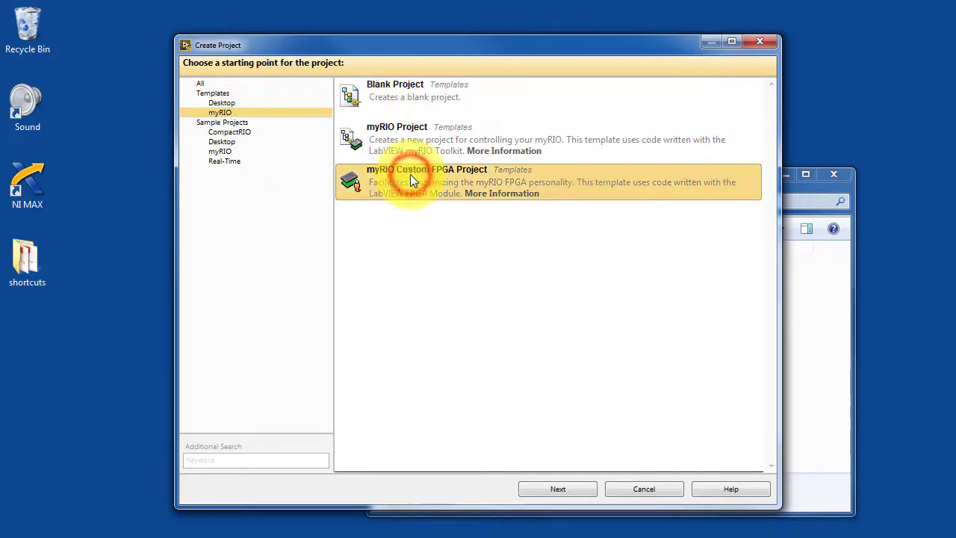
{"action": "left_click", "coordinate": [566, 489]}
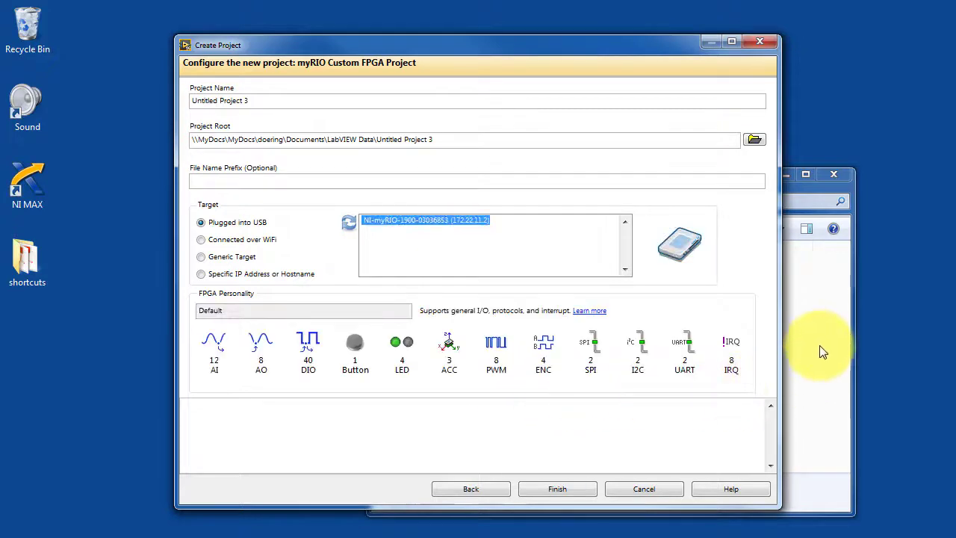
Step: Copy the fpga_modify-default-myrio-personality folder path from the file browser
{"action": "left_click", "coordinate": [827, 296]}
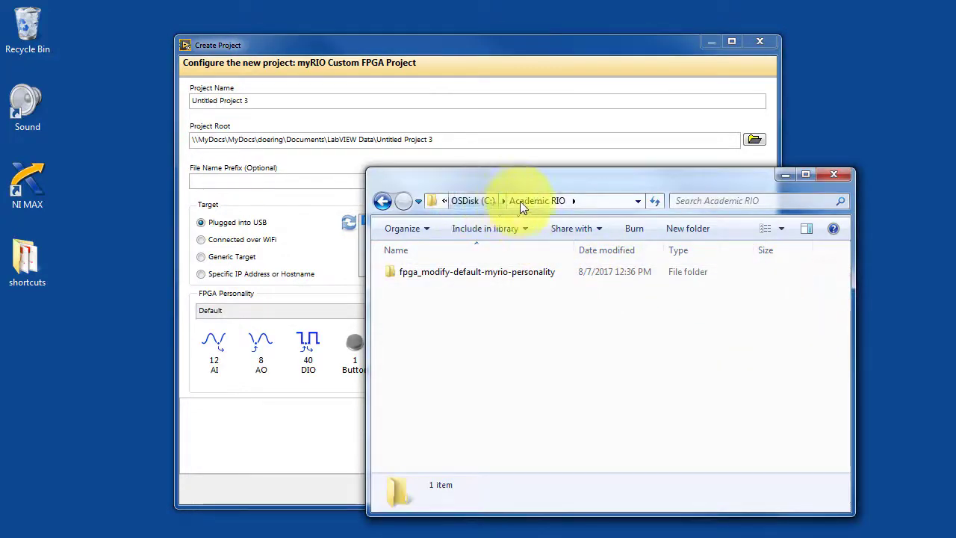
{"action": "left_click", "coordinate": [570, 206]}
{"action": "double_click", "coordinate": [460, 269]}
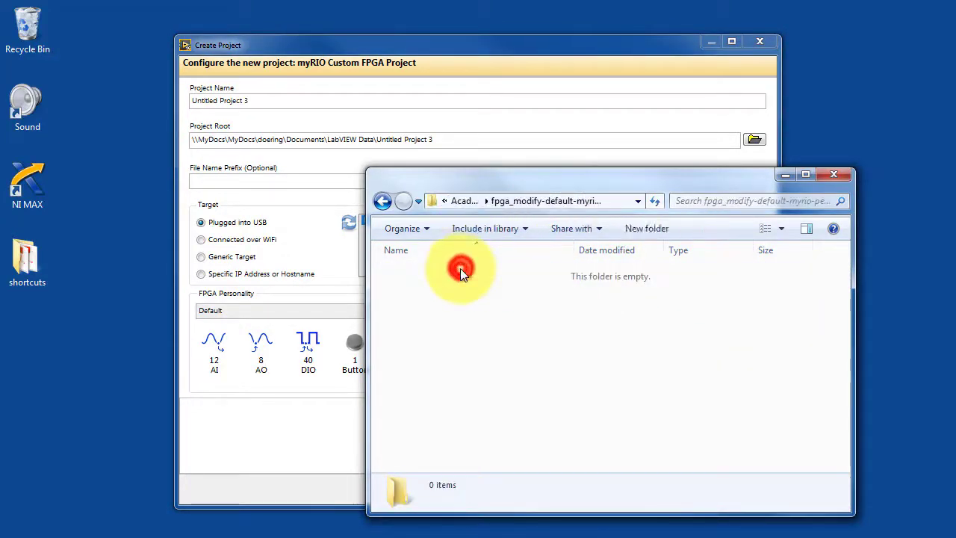
{"action": "left_click", "coordinate": [619, 202]}
{"action": "key", "text": "ctrl+c"}
Step: Paste the path as Project Root and trim the project name to fpga_modify-default-myrio-personality
{"action": "left_click", "coordinate": [454, 140]}
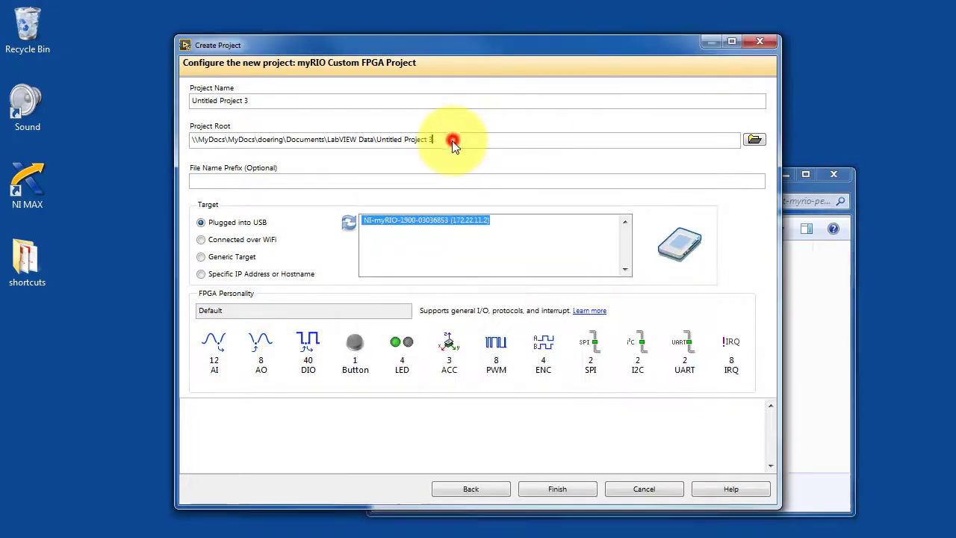
{"action": "left_click_drag", "start_coordinate": [454, 140], "coordinate": [237, 139]}
{"action": "key", "text": "ctrl+v"}
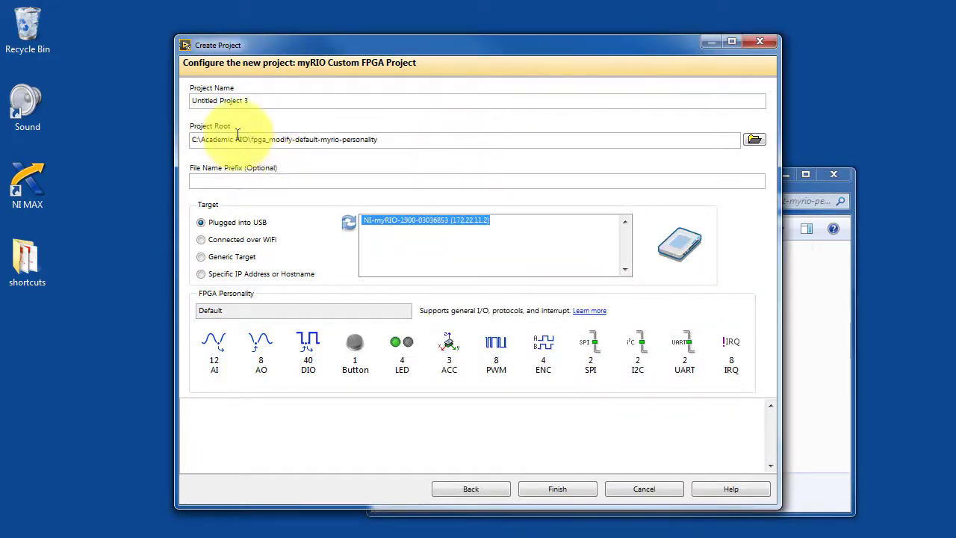
{"action": "left_click_drag", "start_coordinate": [267, 102], "coordinate": [192, 100]}
{"action": "key", "text": "ctrl+v"}
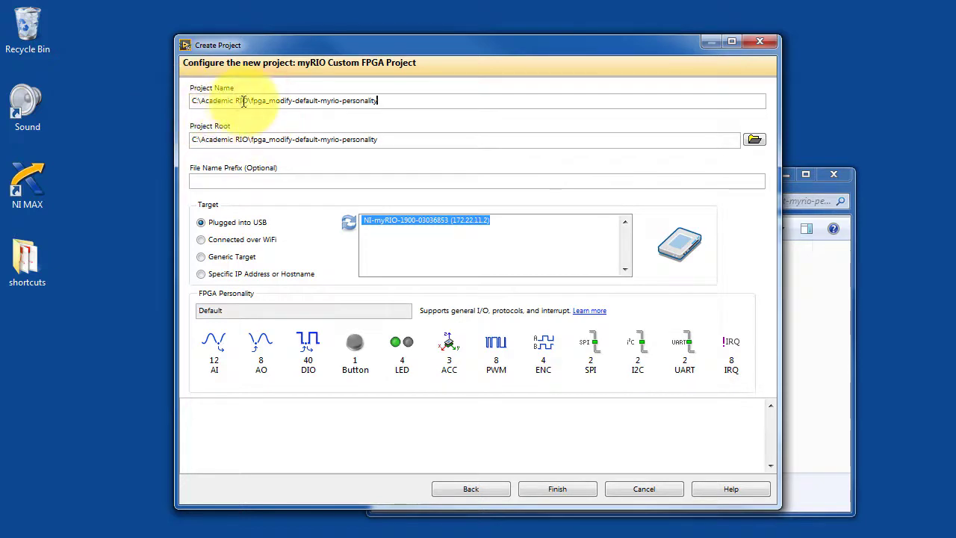
{"action": "left_click_drag", "start_coordinate": [252, 103], "coordinate": [155, 98]}
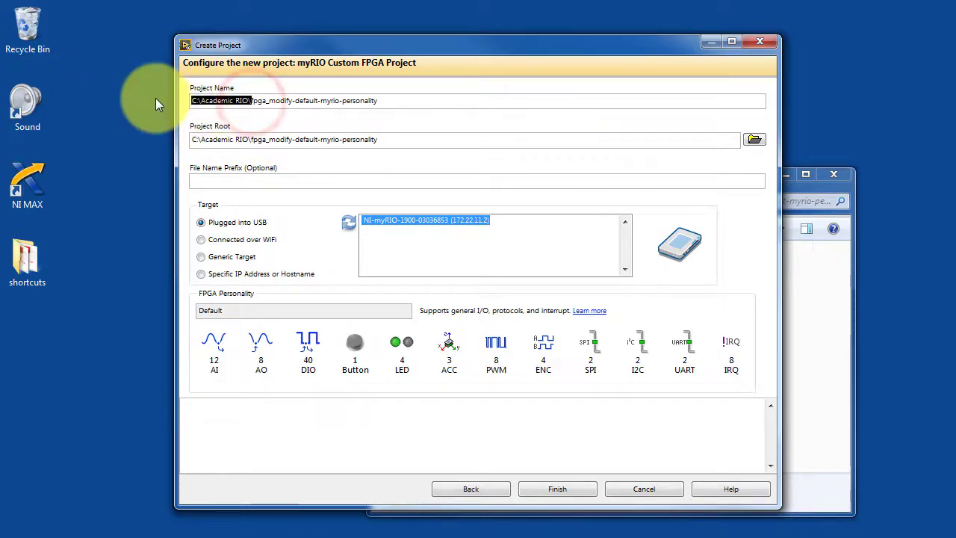
{"action": "key", "text": "BackSpace"}
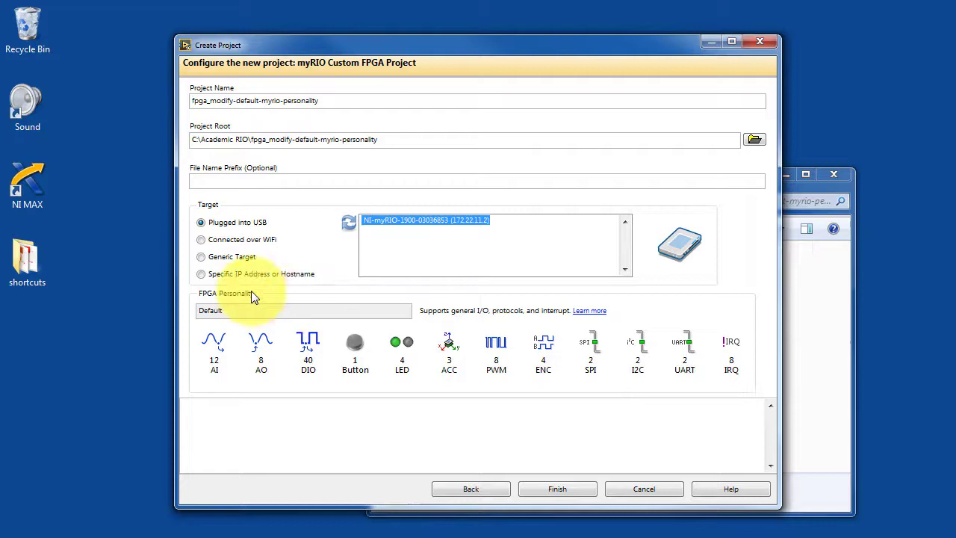
{"action": "left_click", "coordinate": [324, 312]}
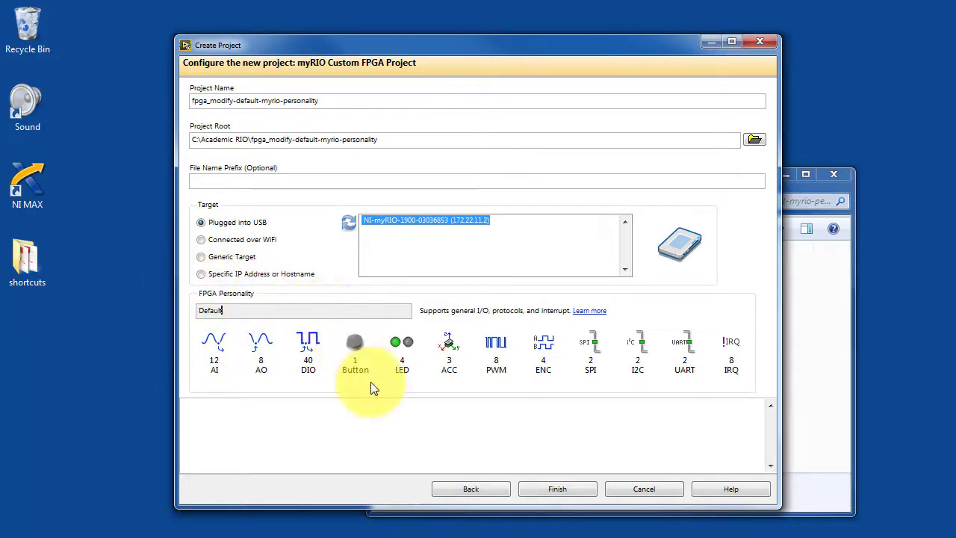
Step: Finish creating the project and rearrange the project and file browser windows
{"action": "left_click", "coordinate": [562, 486]}
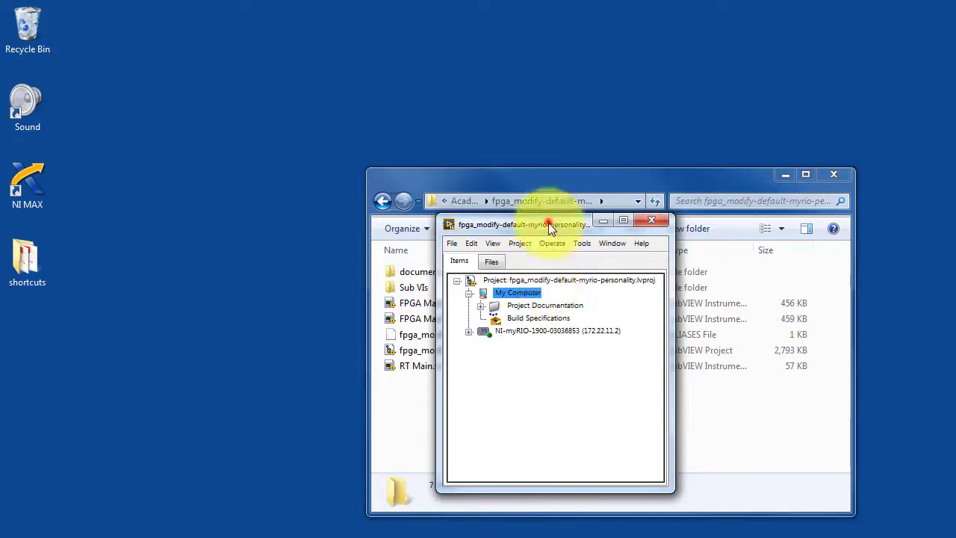
{"action": "left_click_drag", "start_coordinate": [549, 228], "coordinate": [772, 252]}
{"action": "left_click_drag", "start_coordinate": [536, 187], "coordinate": [330, 115]}
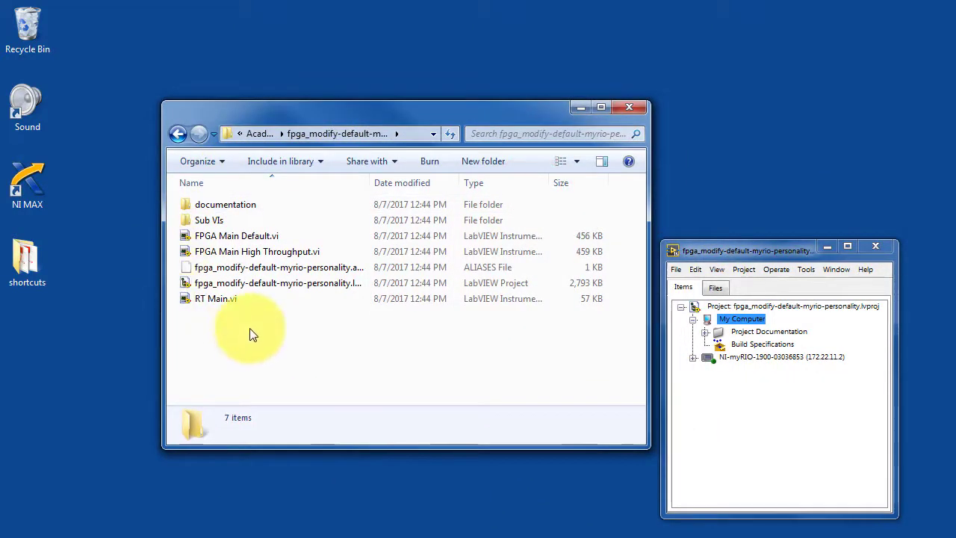
Step: Expand the myRIO target, Chassis and FPGA Target, and enlarge the Project Explorer window
{"action": "left_click", "coordinate": [693, 359]}
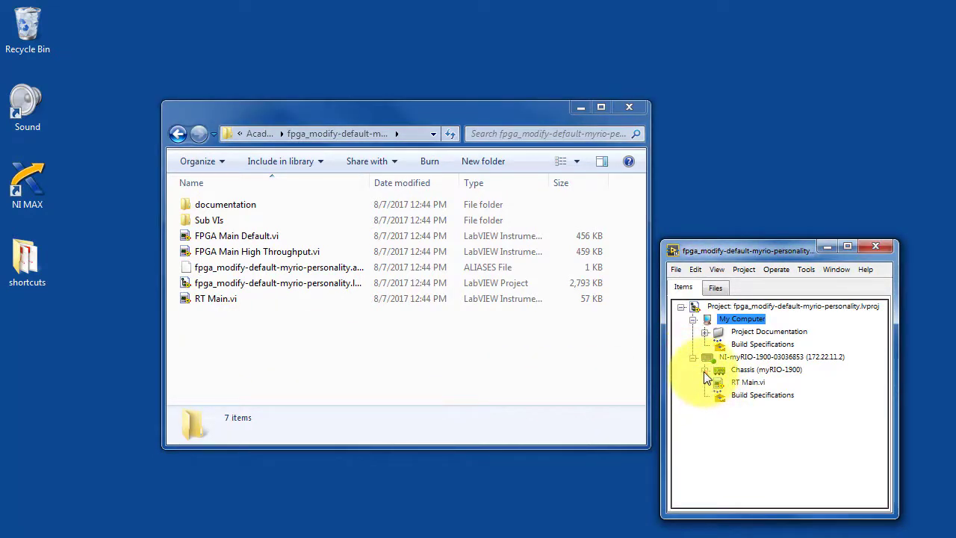
{"action": "left_click", "coordinate": [704, 369]}
{"action": "left_click", "coordinate": [716, 381]}
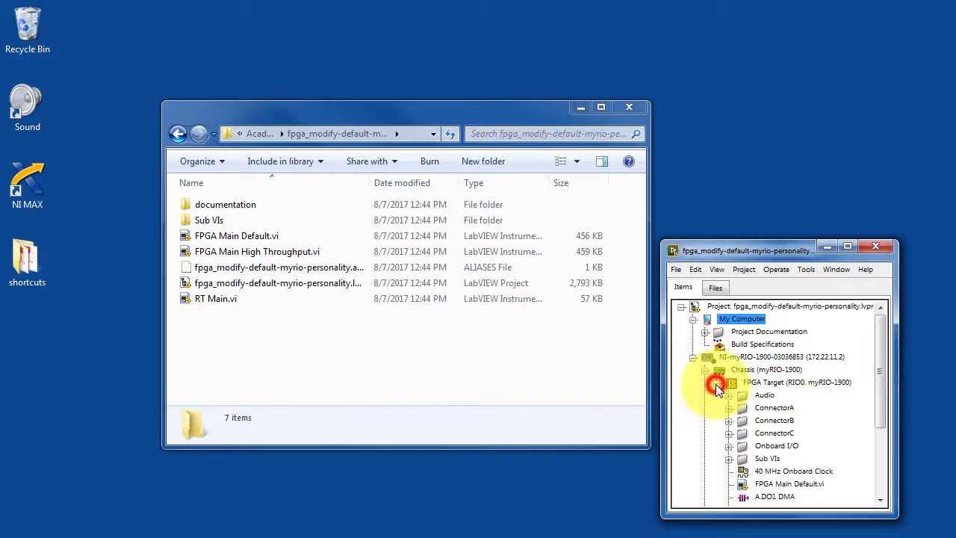
{"action": "left_click_drag", "start_coordinate": [739, 250], "coordinate": [748, 90]}
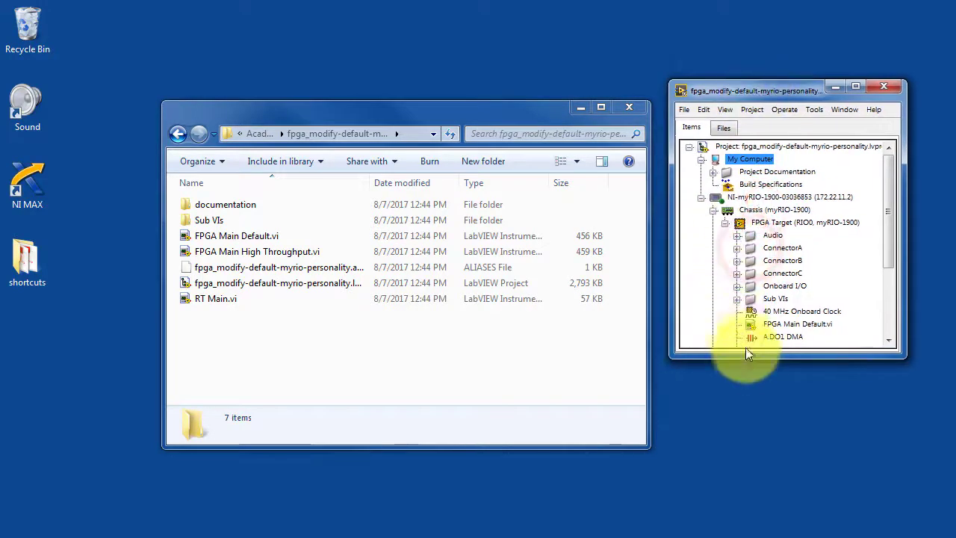
{"action": "left_click_drag", "start_coordinate": [747, 357], "coordinate": [743, 489]}
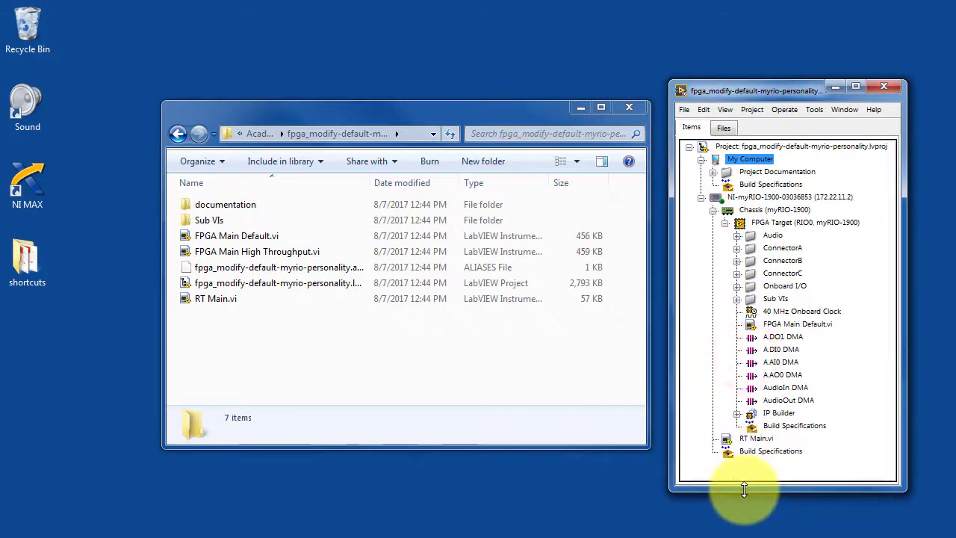
Step: Open FPGA Main Default.vi maximized and switch to its block diagram with Ctrl+E
{"action": "double_click", "coordinate": [801, 324]}
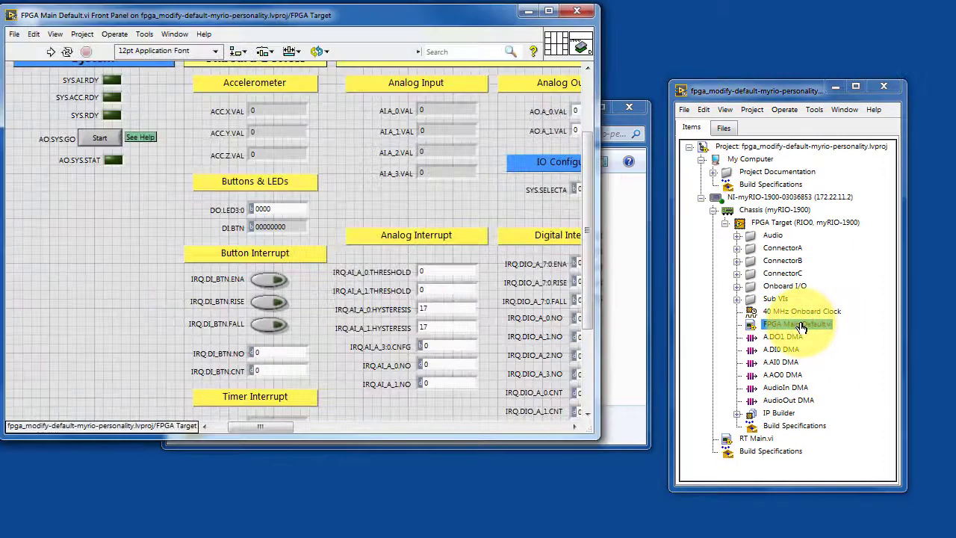
{"action": "left_click", "coordinate": [548, 10]}
{"action": "mouse_move", "coordinate": [949, 367]}
{"action": "left_mouse_down"}
{"action": "mouse_move", "coordinate": [942, 346]}
{"action": "mouse_move", "coordinate": [950, 351]}
{"action": "left_mouse_up"}
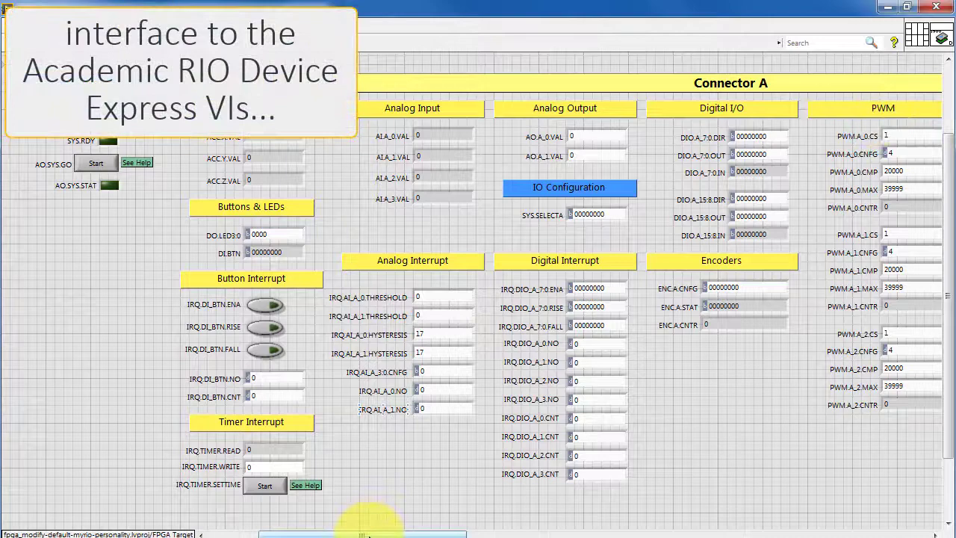
{"action": "left_click_drag", "start_coordinate": [369, 533], "coordinate": [800, 525]}
{"action": "key", "text": "ctrl+e"}
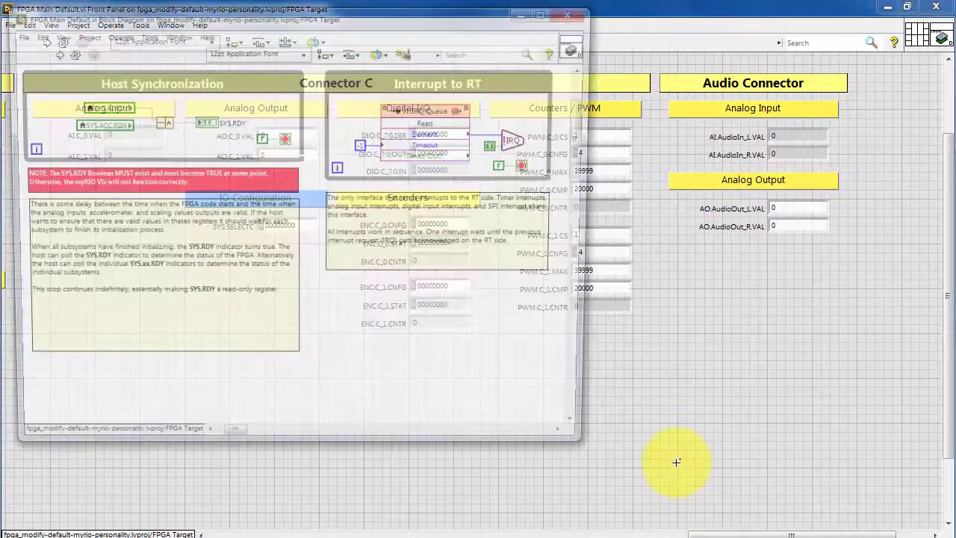
Step: Maximize the block diagram and scroll across to the Connector C DIO code
{"action": "left_click", "coordinate": [549, 10]}
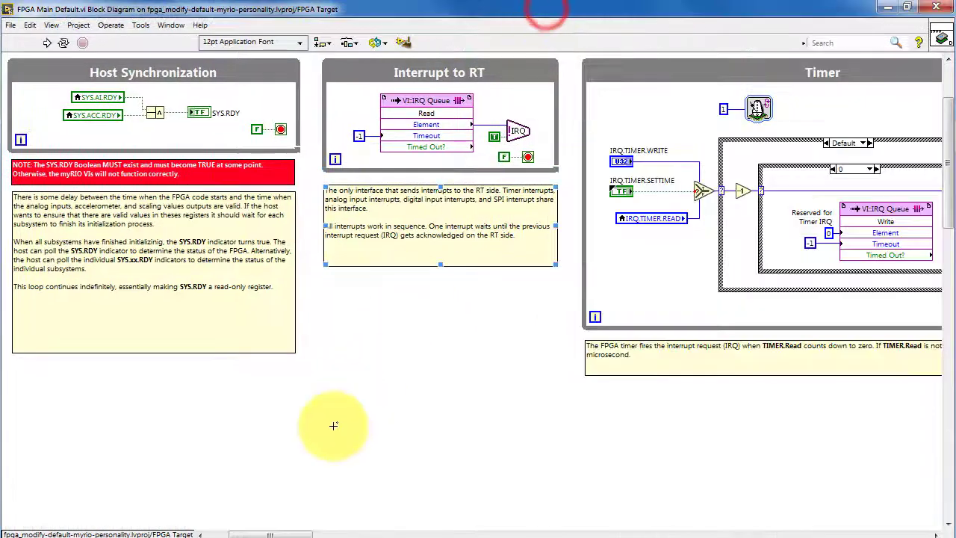
{"action": "left_click_drag", "start_coordinate": [282, 533], "coordinate": [934, 521]}
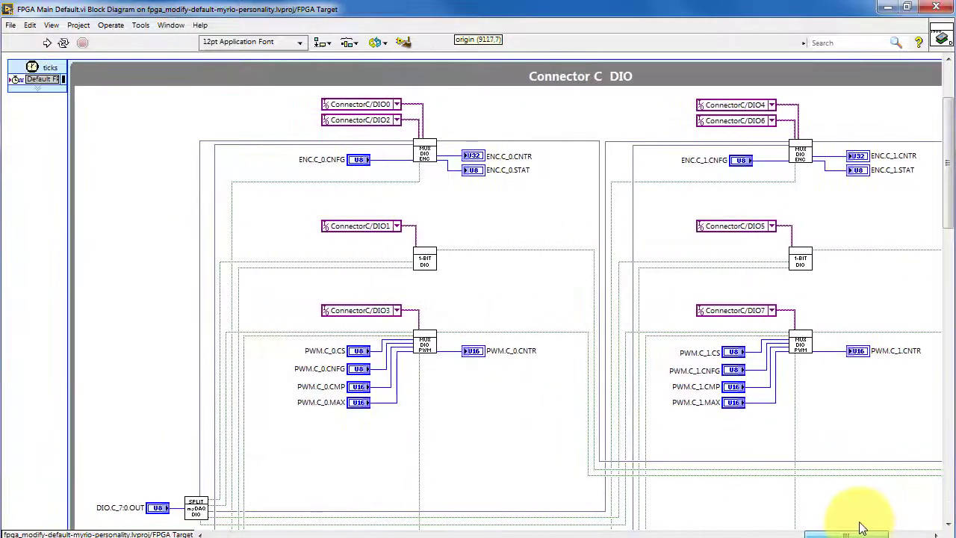
Step: Save an additional copy of the VI as FPGA Main Modified.vi, added to the project
{"action": "left_click", "coordinate": [887, 11]}
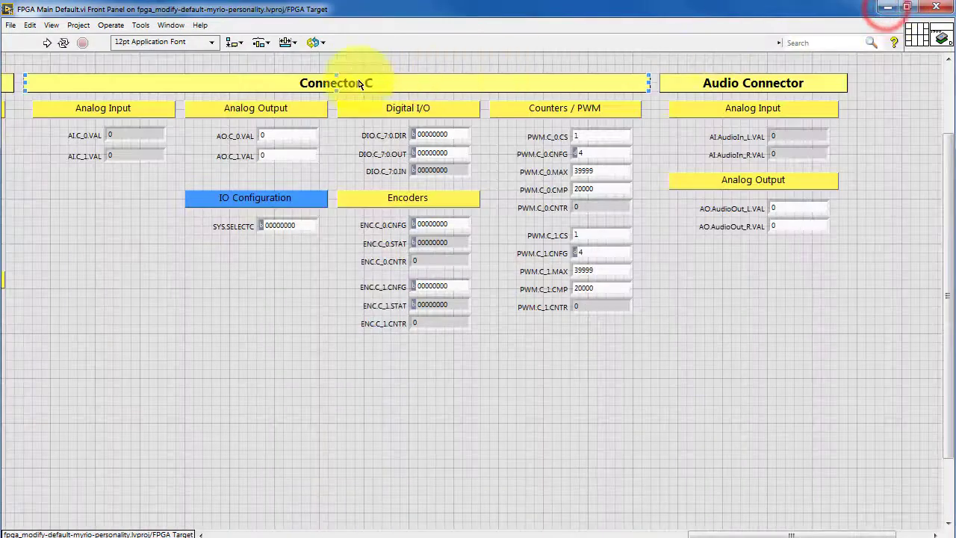
{"action": "left_click", "coordinate": [10, 25]}
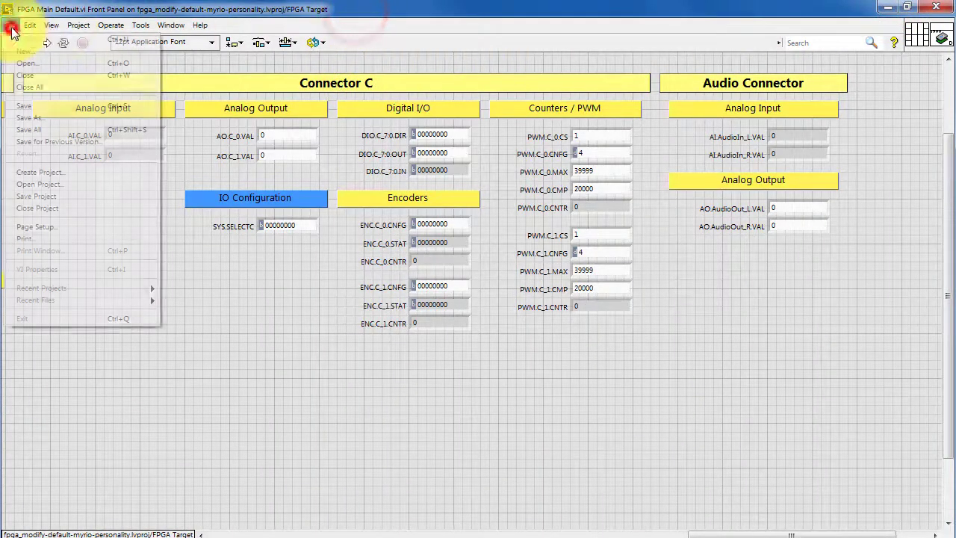
{"action": "left_click", "coordinate": [59, 120]}
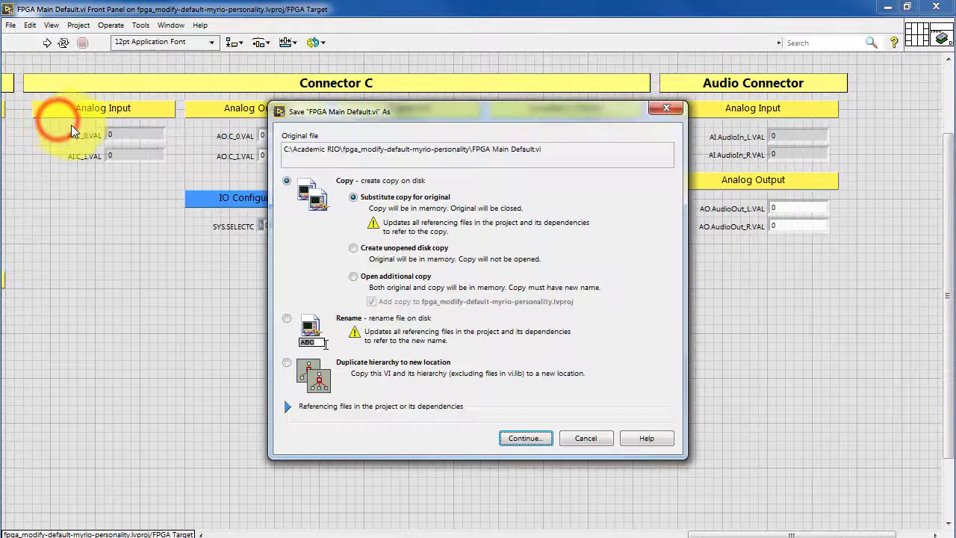
{"action": "left_click", "coordinate": [356, 277]}
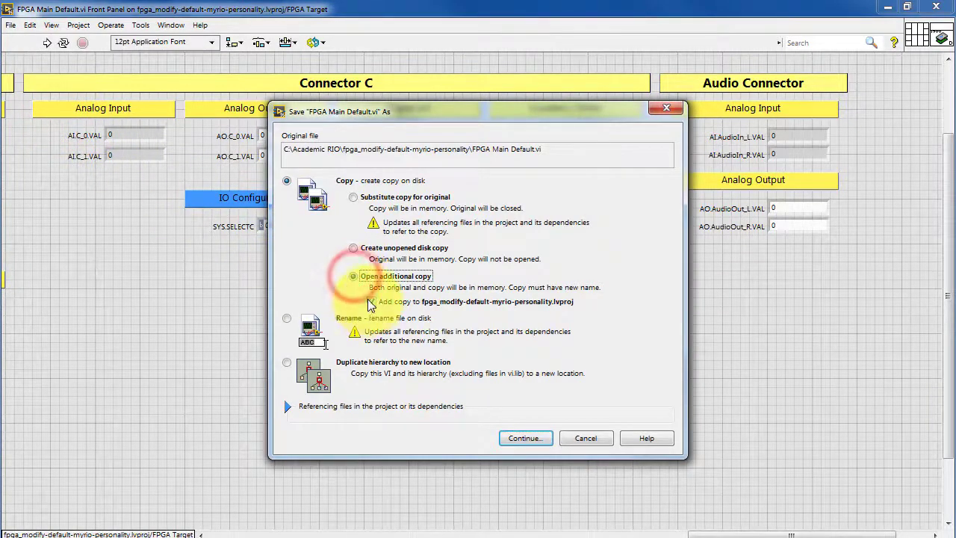
{"action": "left_click", "coordinate": [536, 436]}
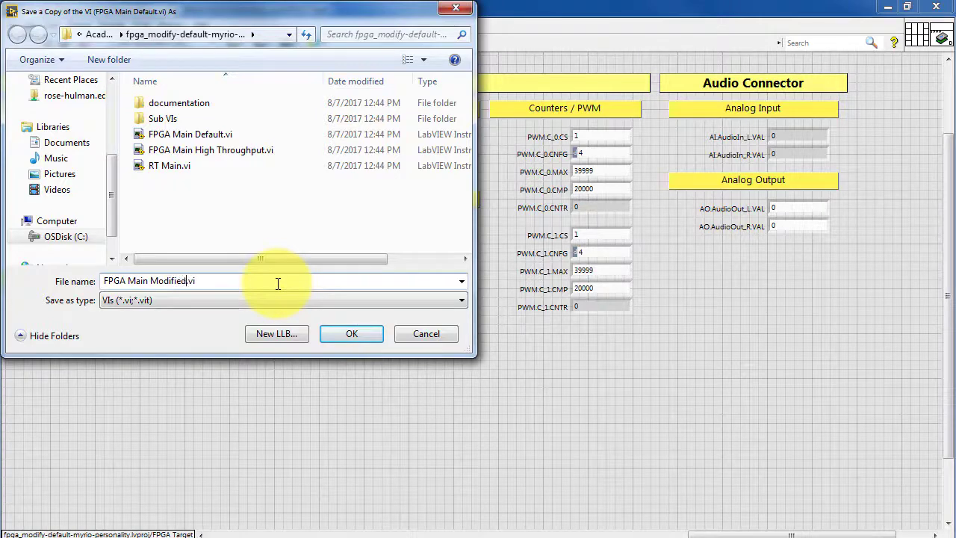
{"action": "left_click", "coordinate": [342, 338]}
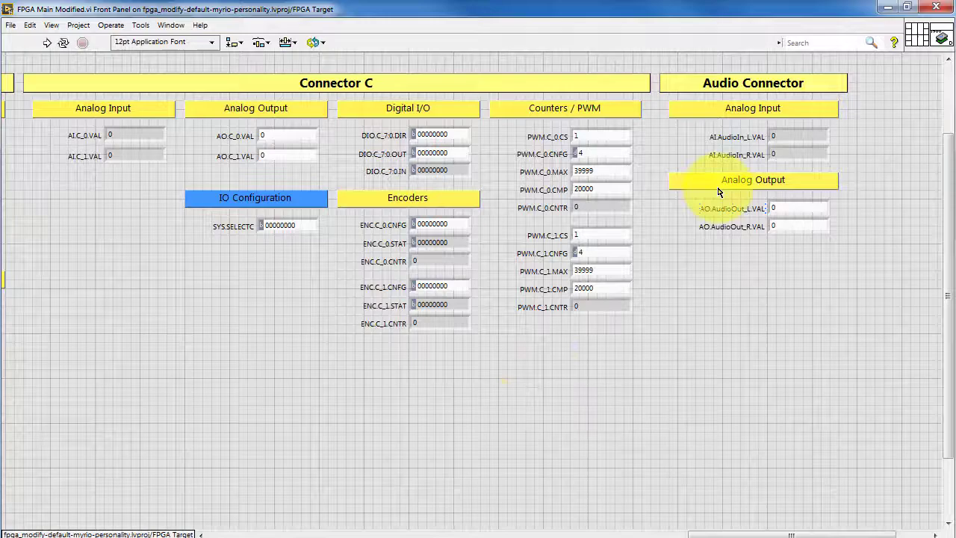
Step: Close the original FPGA Main Default.vi and bring up FPGA Main Modified.vi's block diagram
{"action": "left_click", "coordinate": [829, 84]}
{"action": "left_click", "coordinate": [888, 11]}
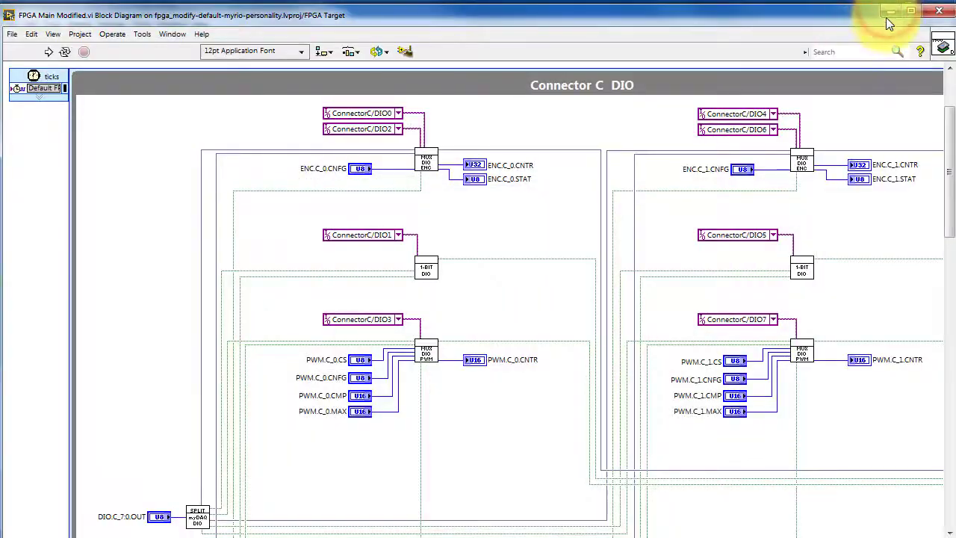
{"action": "left_click", "coordinate": [889, 12]}
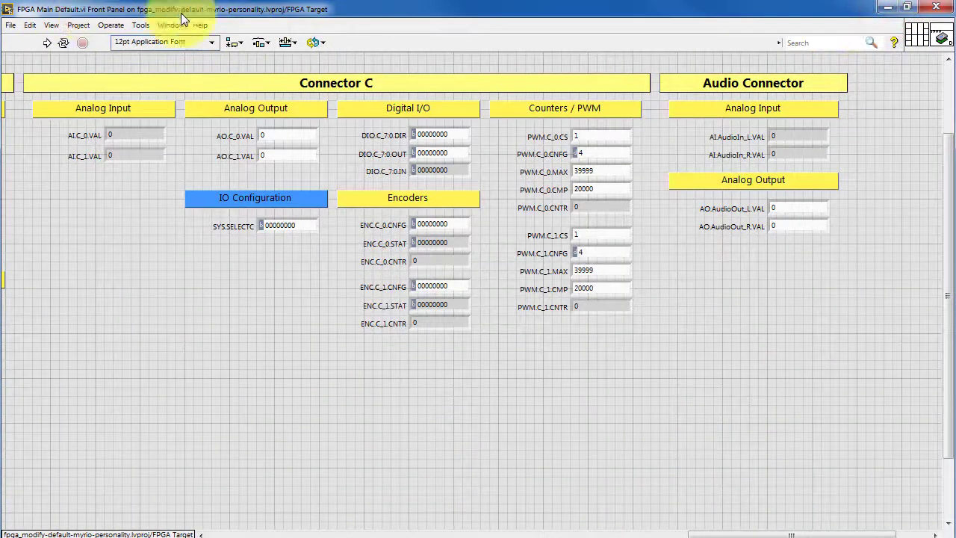
{"action": "left_click", "coordinate": [938, 11]}
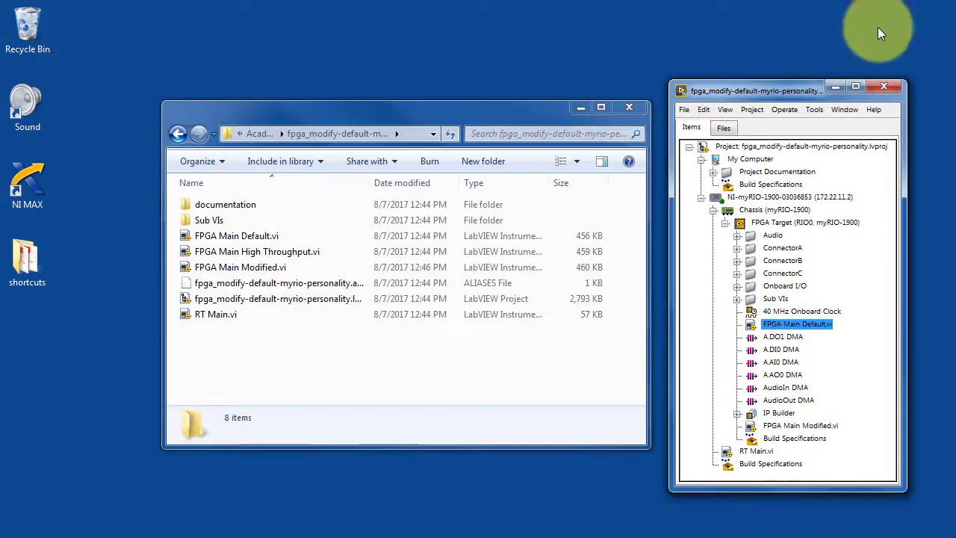
{"action": "key", "text": "alt+Tab"}
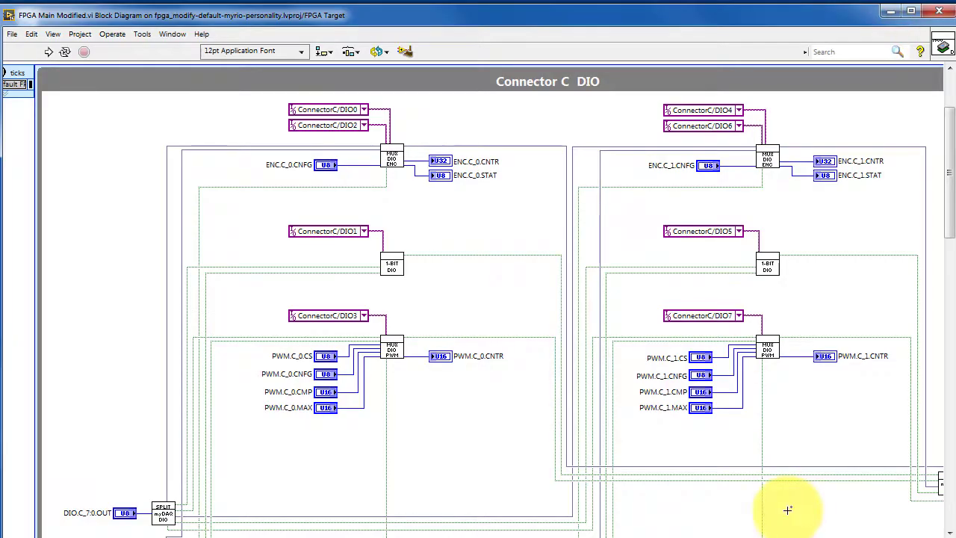
Step: Open the Navigation Window, pan to the Connector C DIO code, and select its structure
{"action": "left_click", "coordinate": [53, 33]}
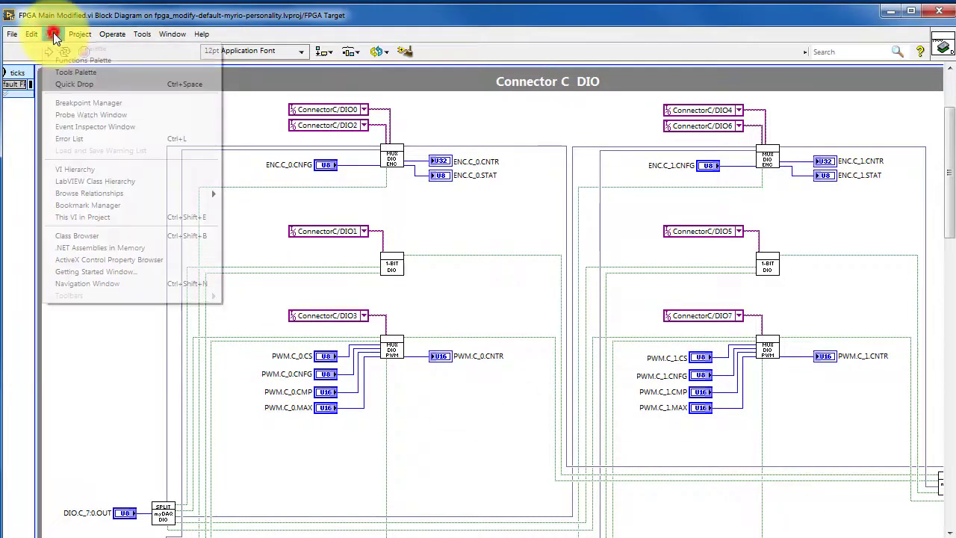
{"action": "left_click", "coordinate": [127, 286]}
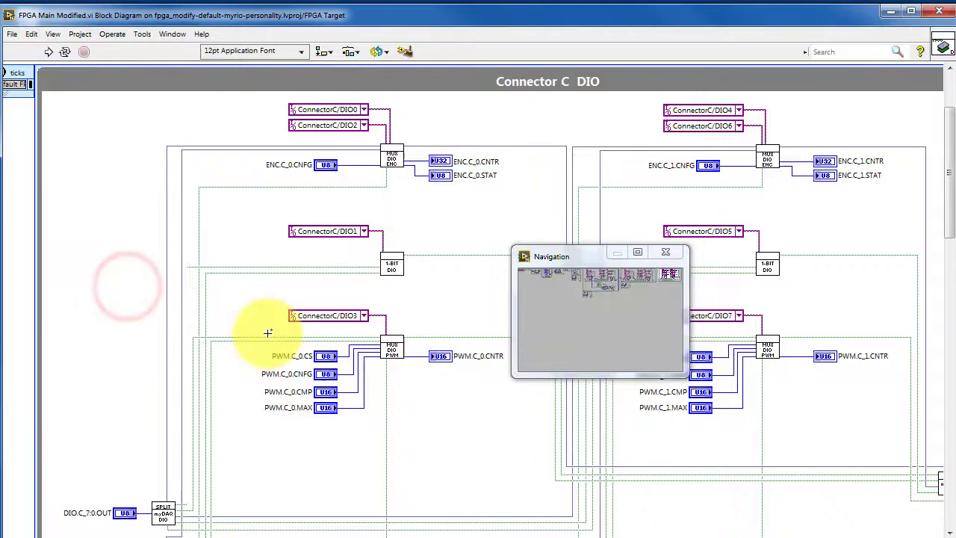
{"action": "left_click", "coordinate": [667, 273]}
{"action": "left_click", "coordinate": [522, 268]}
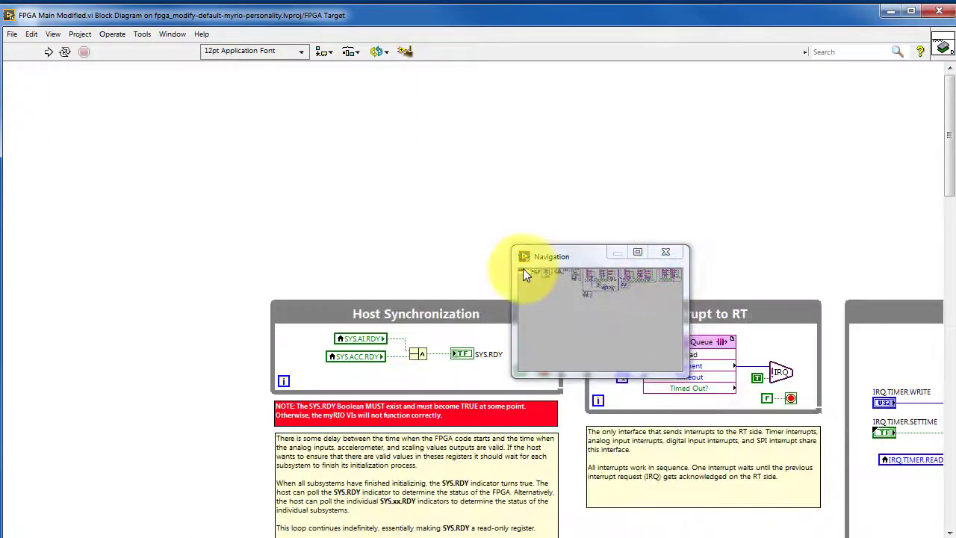
{"action": "left_click_drag", "start_coordinate": [522, 268], "coordinate": [669, 273]}
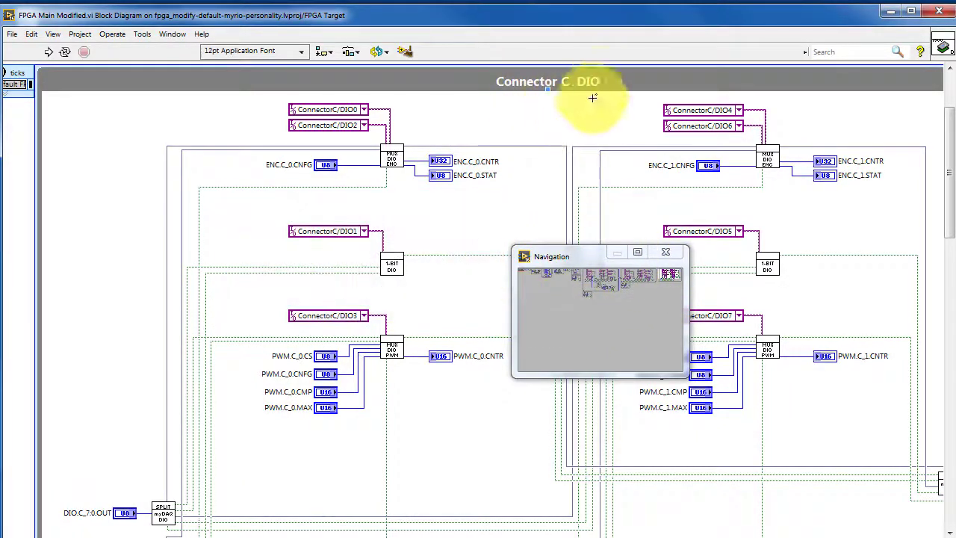
{"action": "left_click", "coordinate": [486, 66]}
{"action": "left_click", "coordinate": [485, 71]}
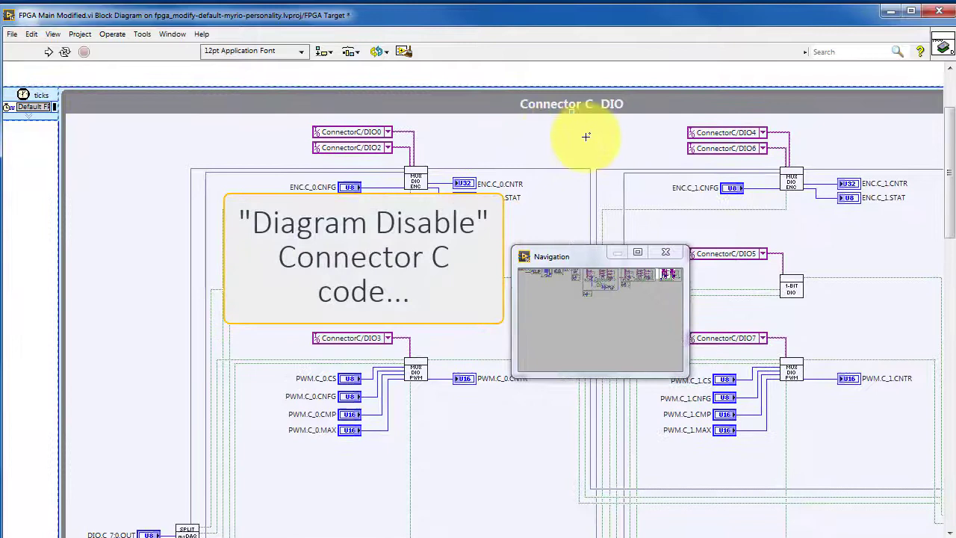